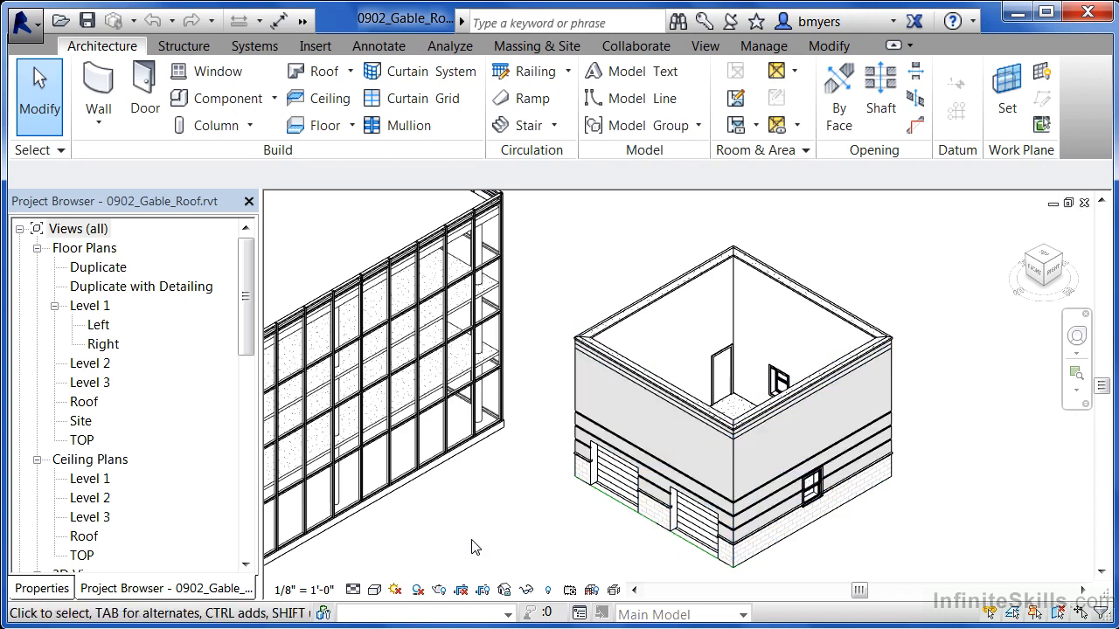
Open the Level 2 floor plan and frame the detached garage northeast of the main building.
double_click(95, 365)
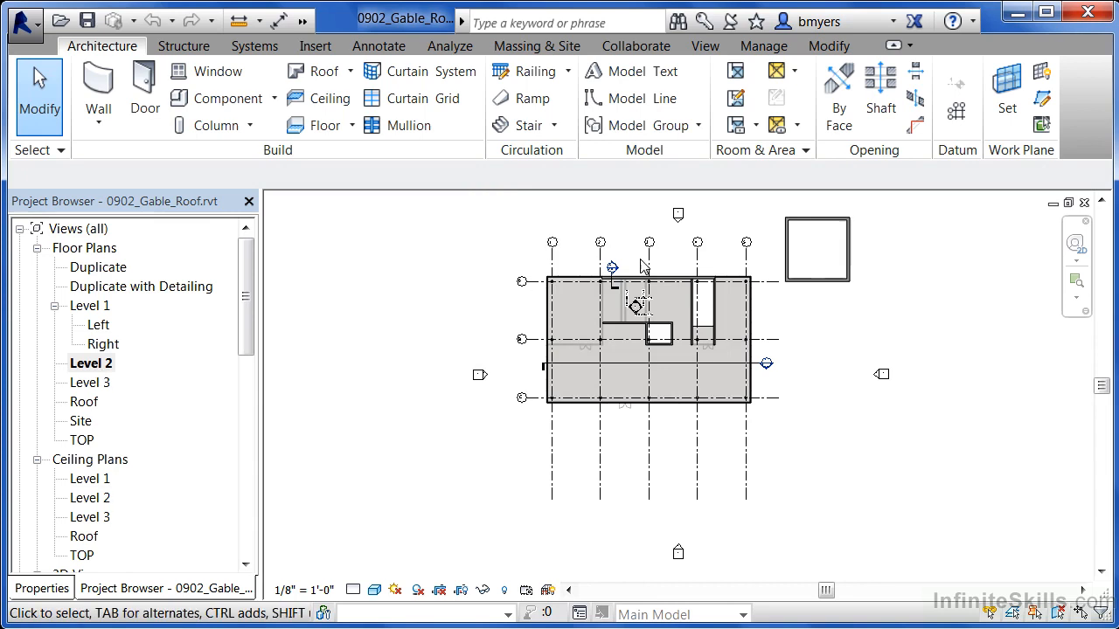
scroll(865, 223, "up", 5)
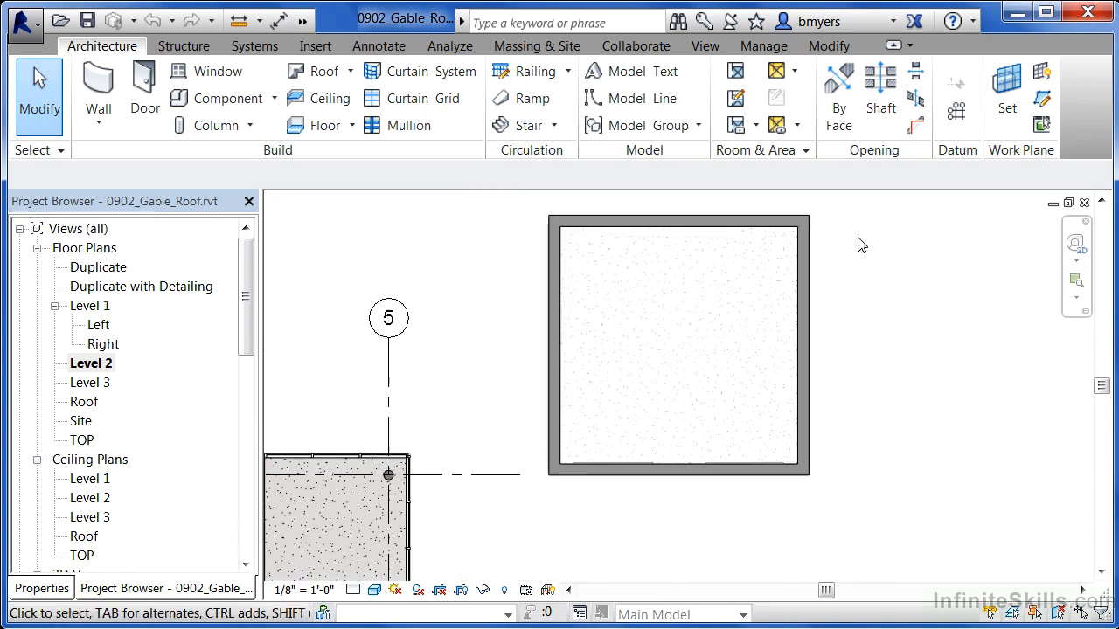
scroll(874, 218, "up", 1)
middle_click_drag(807, 295, 802, 324)
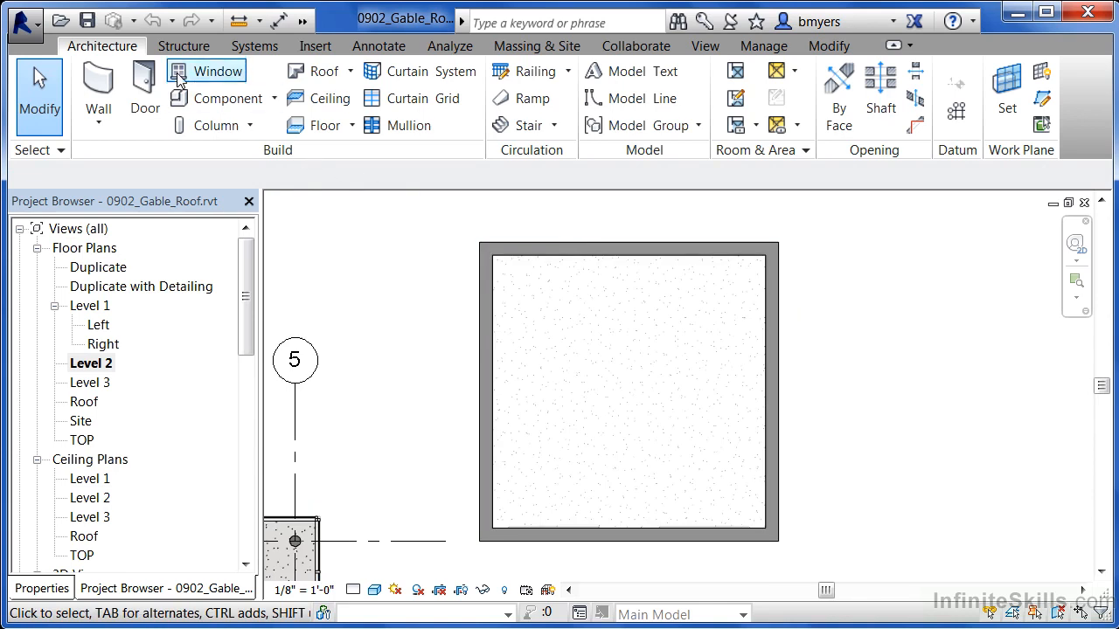
Start a roof by footprint using the Basic Roof type Wood Rafter 8" - Asphalt Shingle - Insulated.
left_click(330, 75)
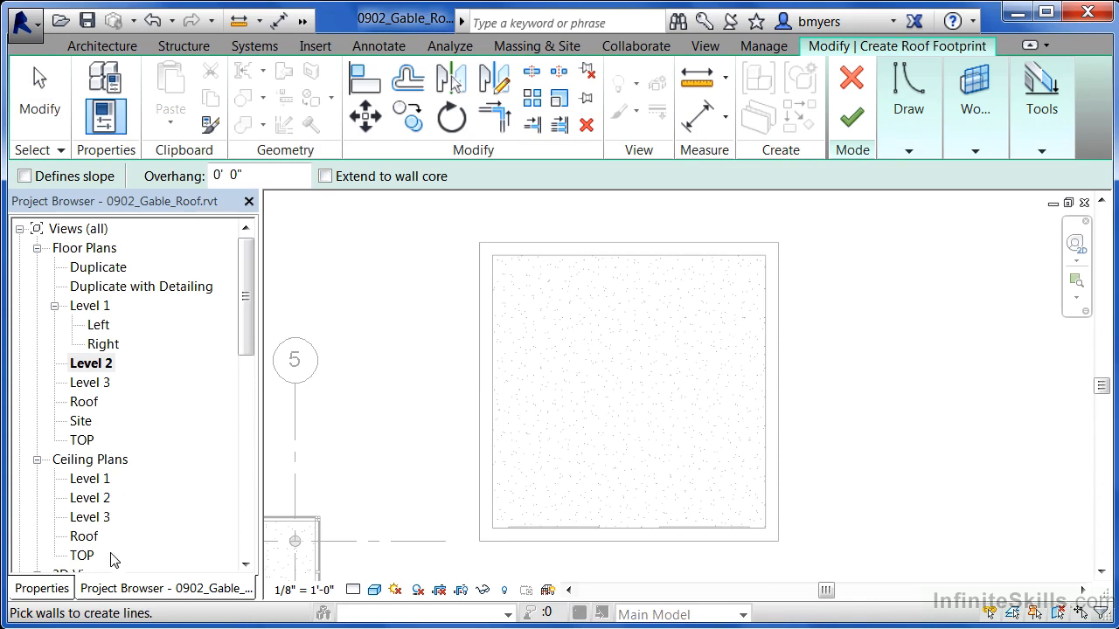
left_click(45, 591)
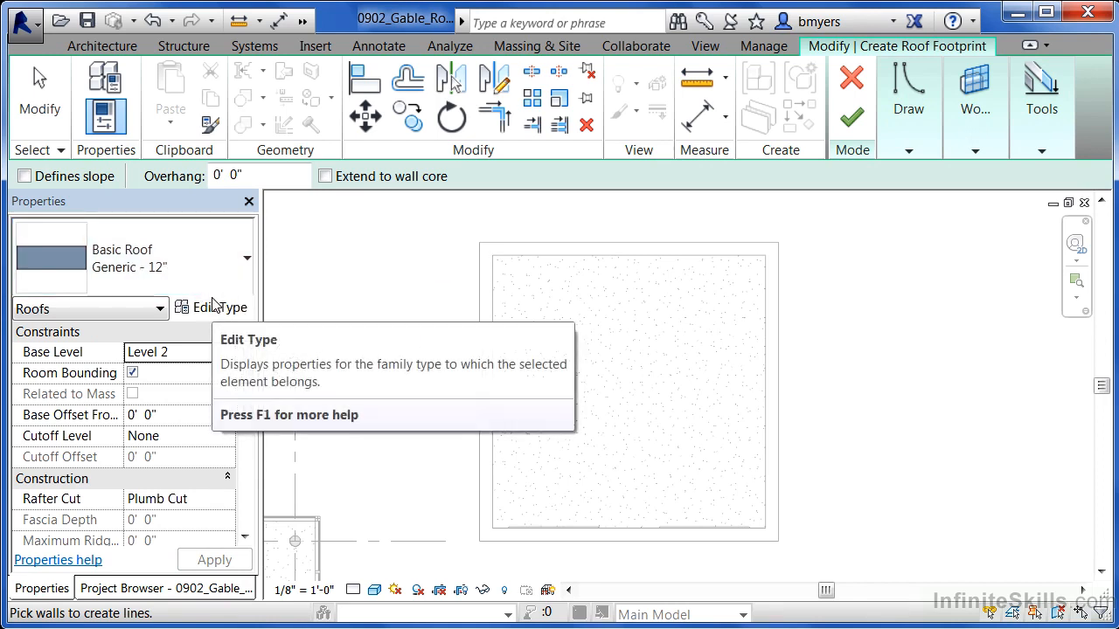
left_click(227, 266)
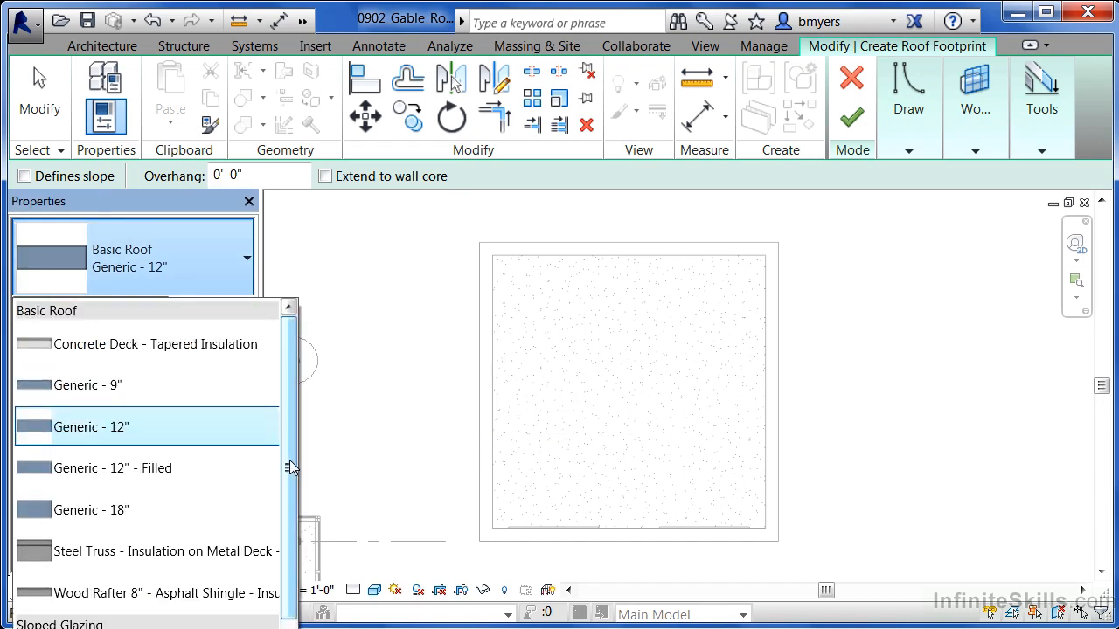
left_click_drag(292, 466, 292, 494)
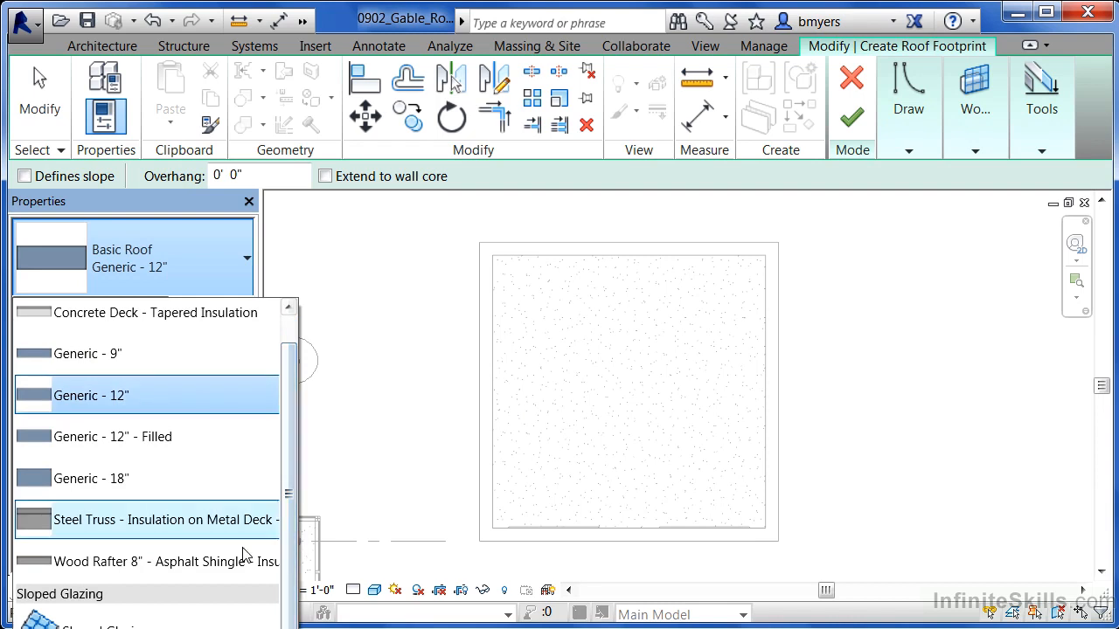
mouse_move(140, 570)
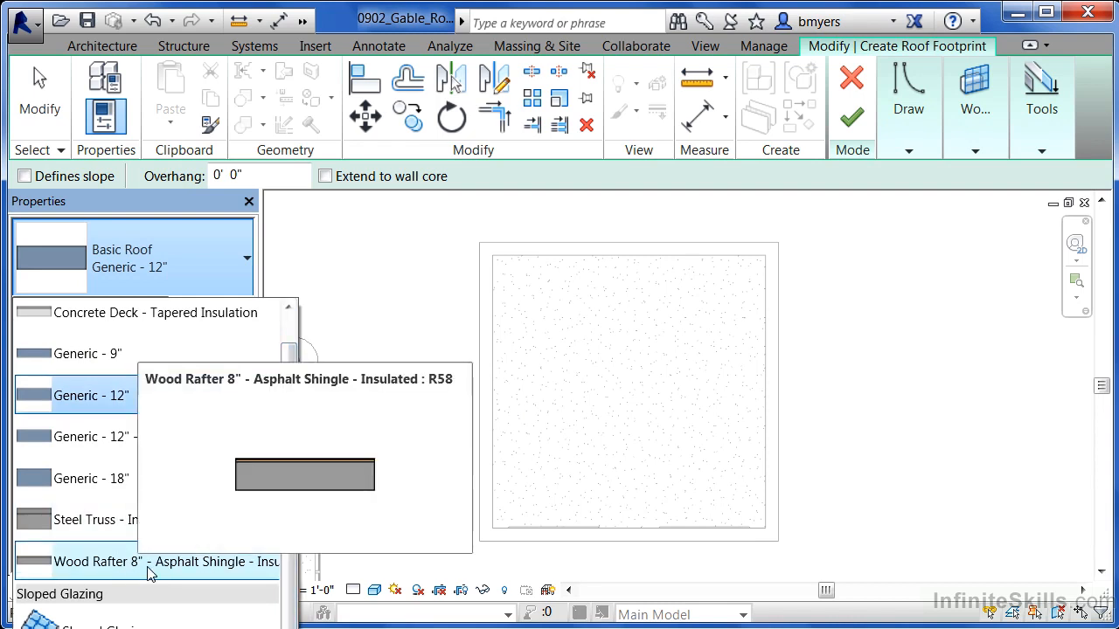
left_click(203, 570)
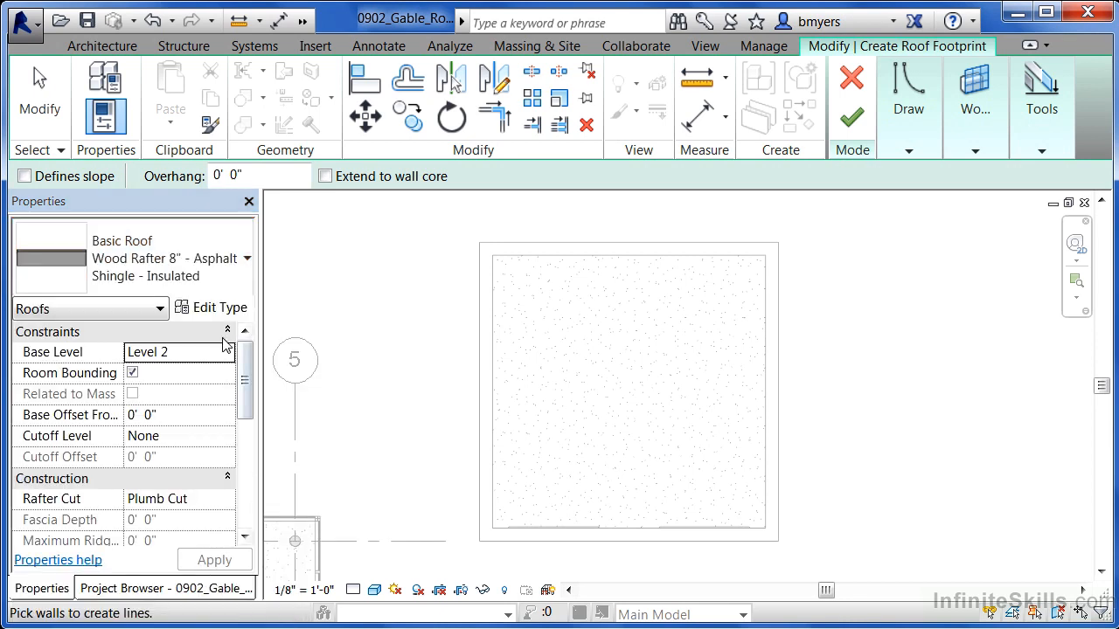
Review the layer structure in the selected roof type's assembly, then close its type properties.
left_click(219, 307)
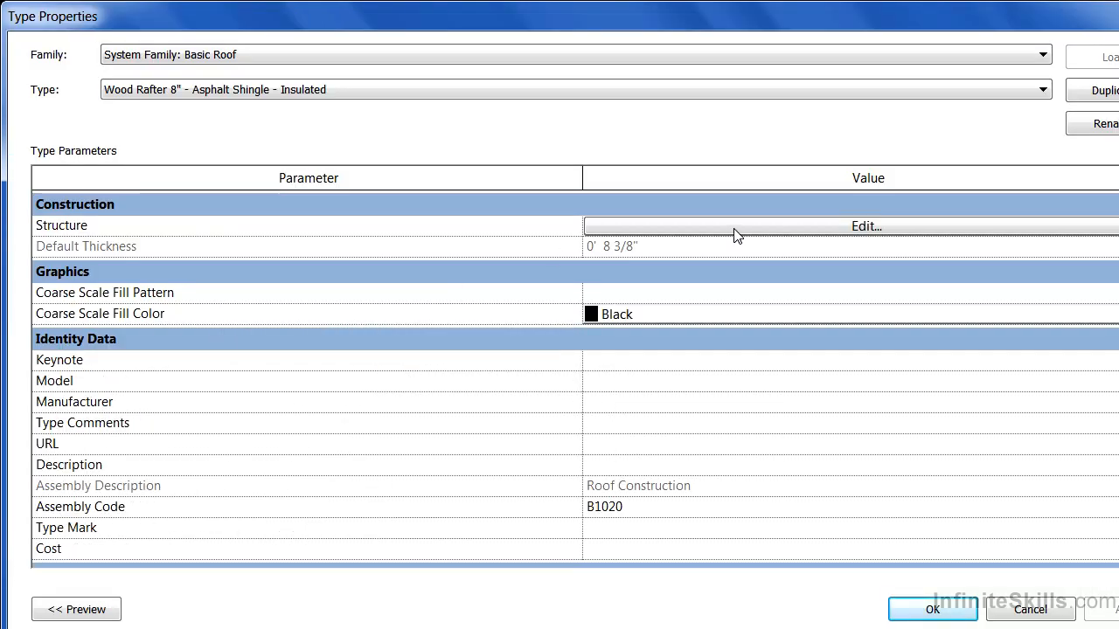
left_click(734, 227)
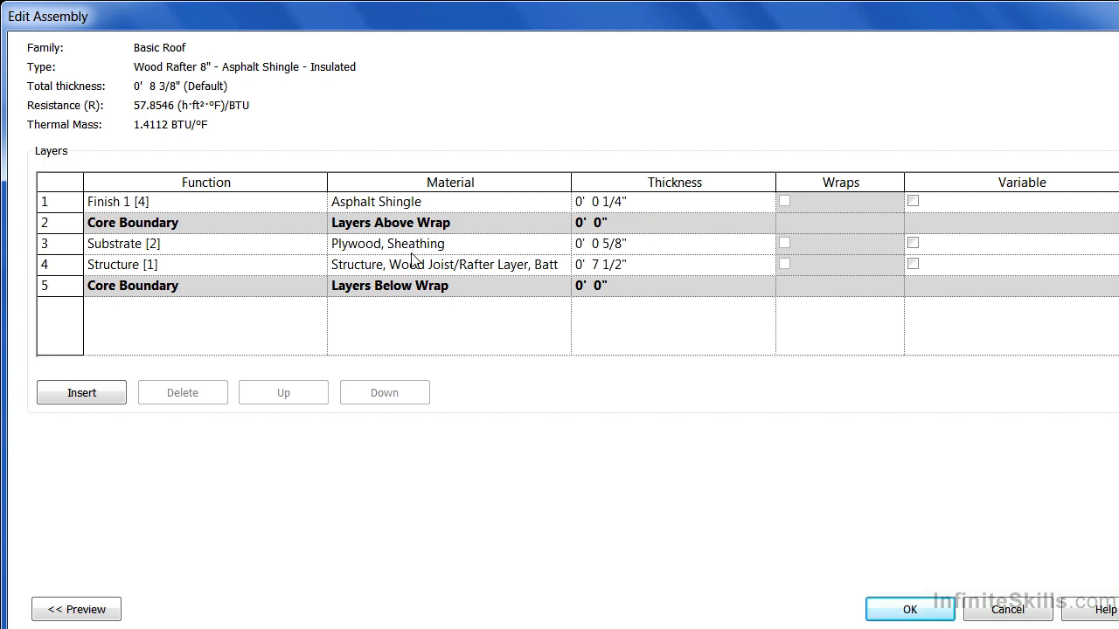
left_click(907, 614)
left_click(909, 612)
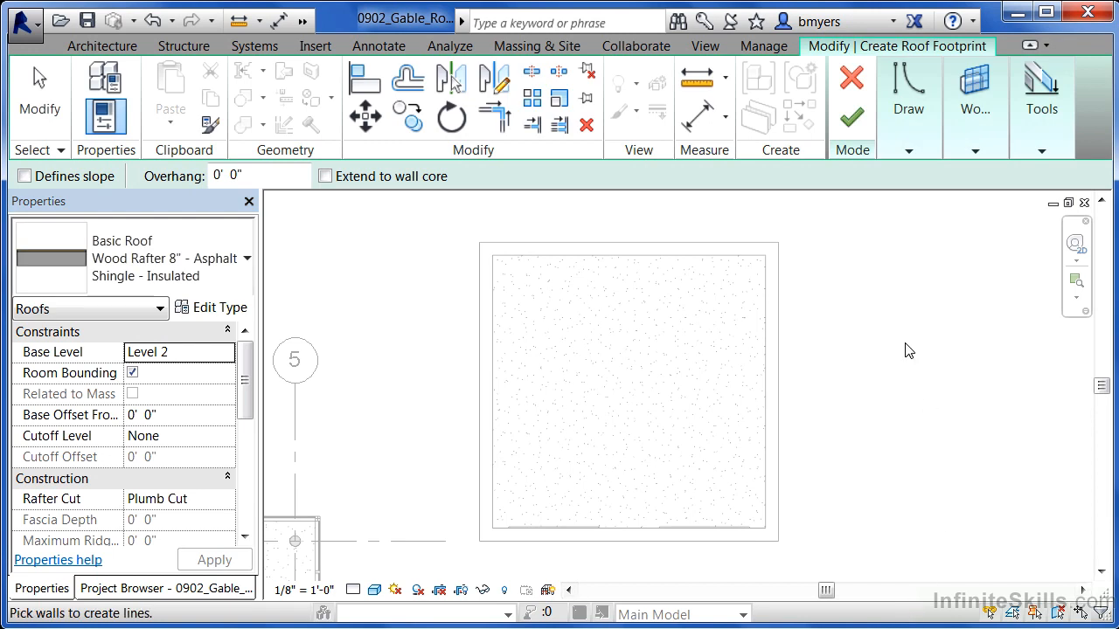
Set the roof boundary to define slope with a 2' 0" overhang and use Pick Walls for the boundary lines.
left_click(26, 176)
left_click_drag(259, 174, 166, 190)
type("2")
left_click(908, 153)
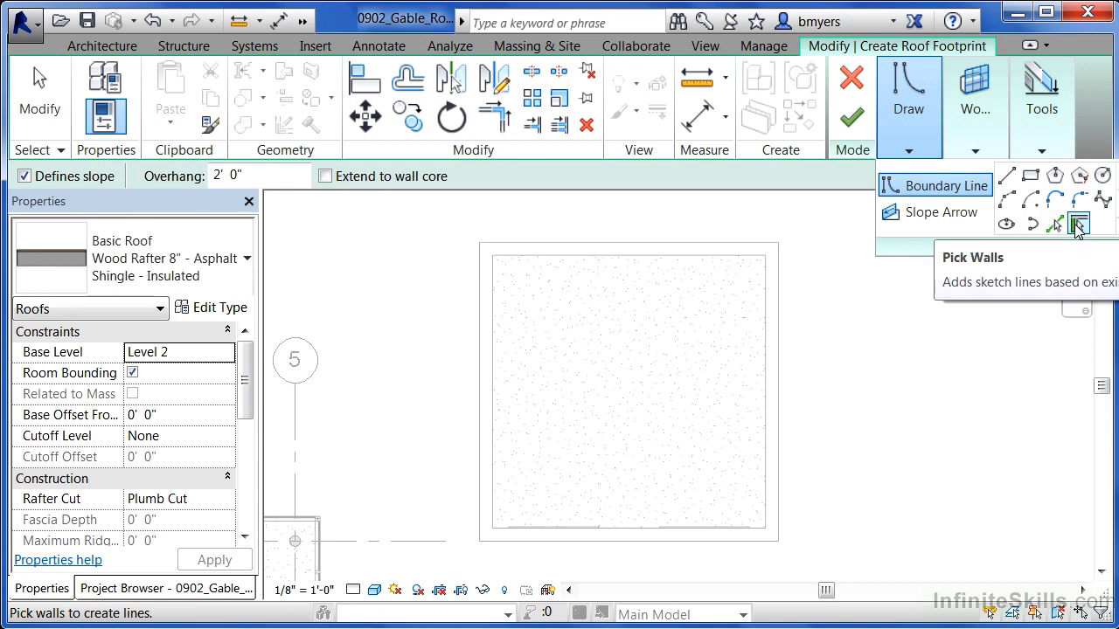
left_click(1079, 226)
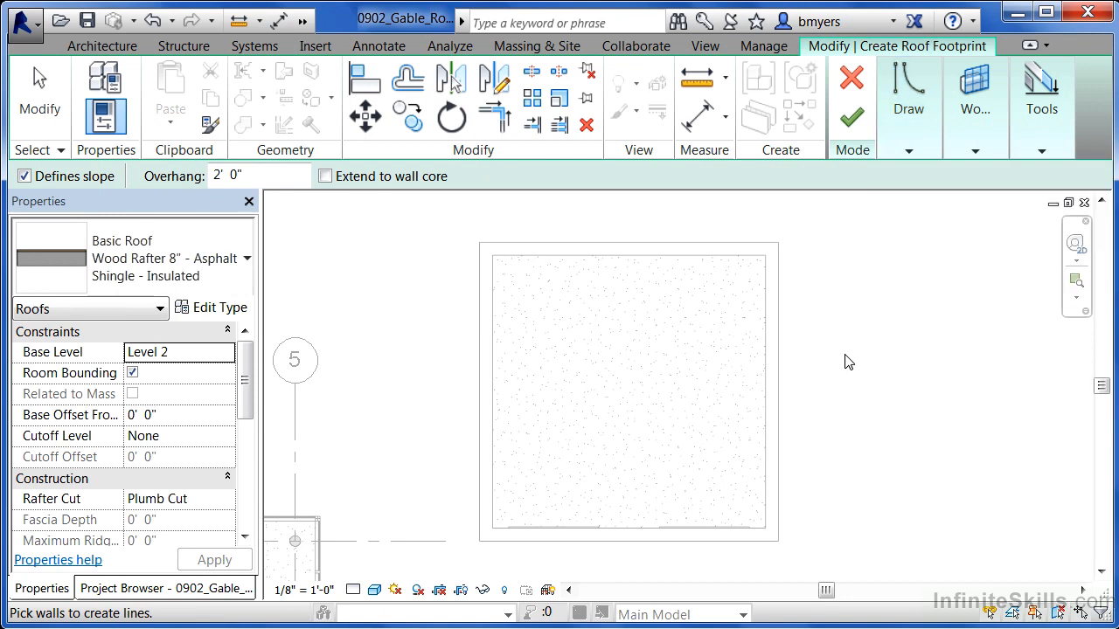
Add a sloped boundary line from the garage's east wall and set its slope to 4" / 12".
left_click(778, 394)
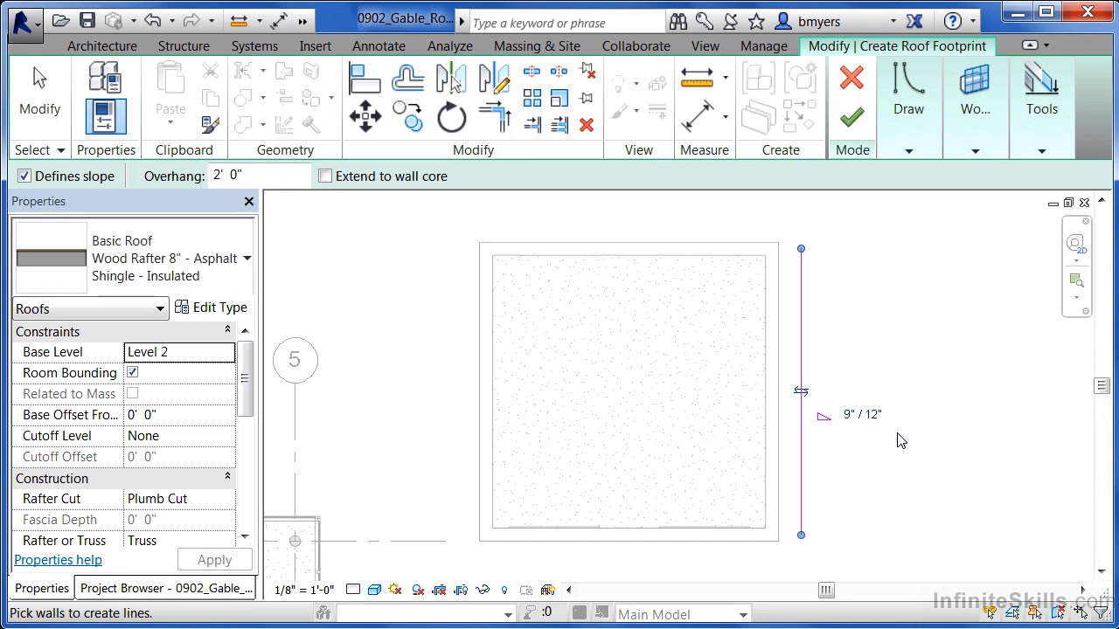
left_click(846, 417)
type("4")
key("Return")
Add a sloped boundary line from the garage's west wall and set its slope to 4" / 12".
left_click(480, 429)
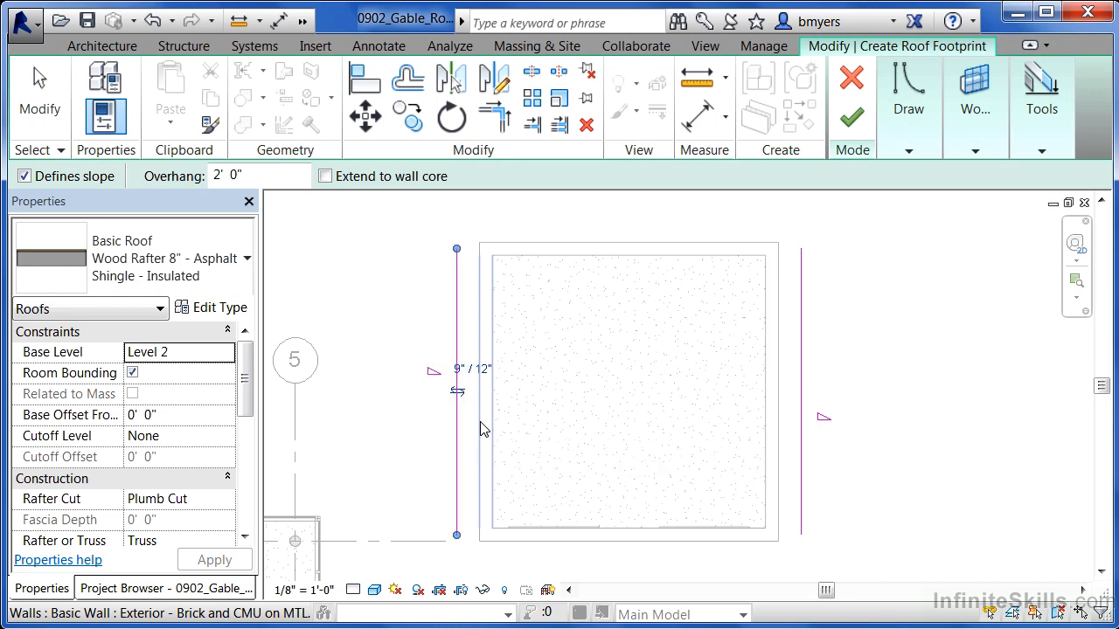
left_click(460, 371)
left_click_drag(444, 371, 433, 371)
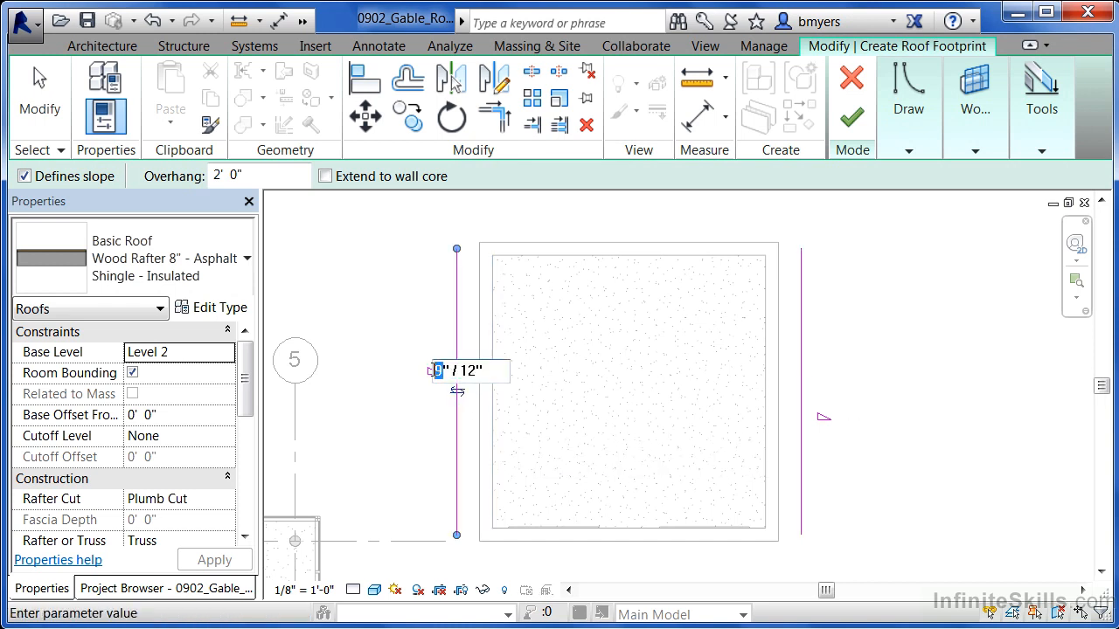
type("4")
left_click(870, 505)
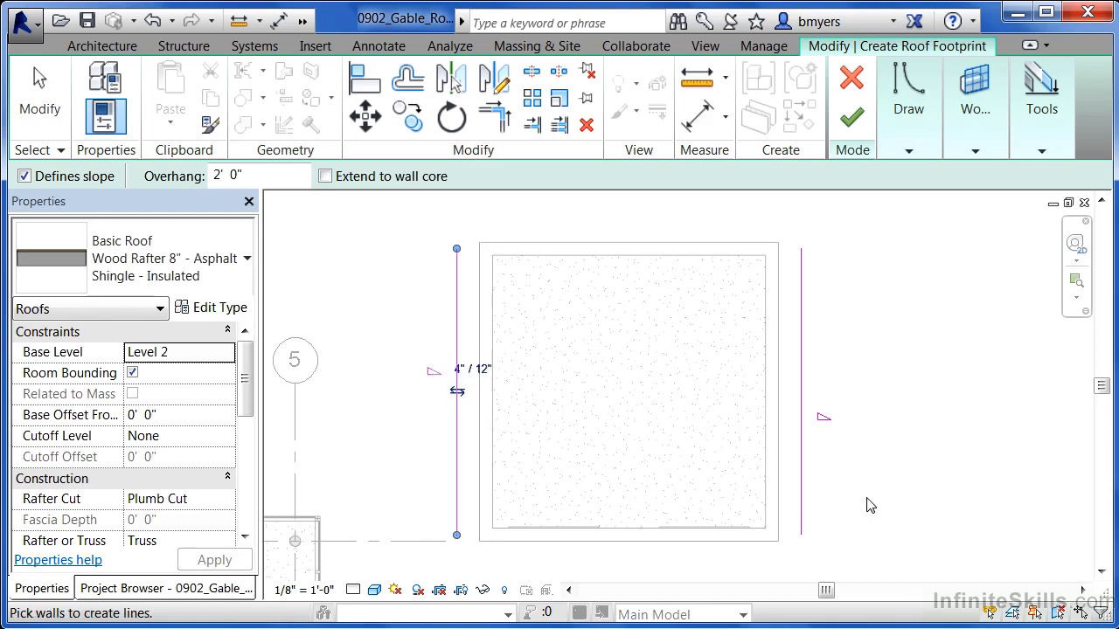
Add boundary lines without slope from the garage's north and south walls, and finish the roof footprint.
left_click(25, 176)
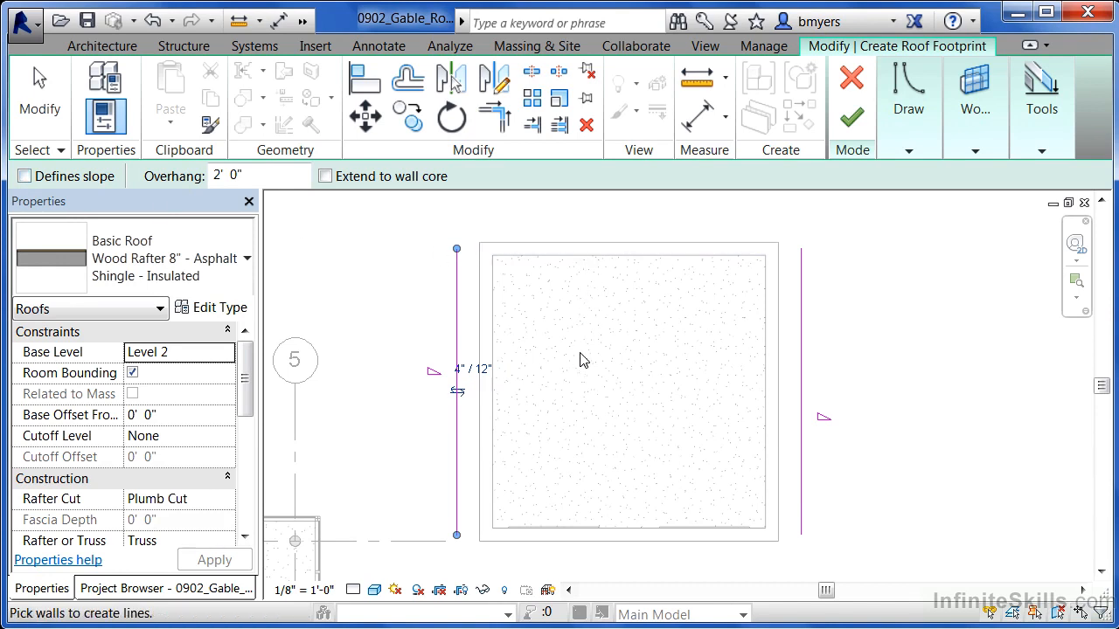
left_click(610, 251)
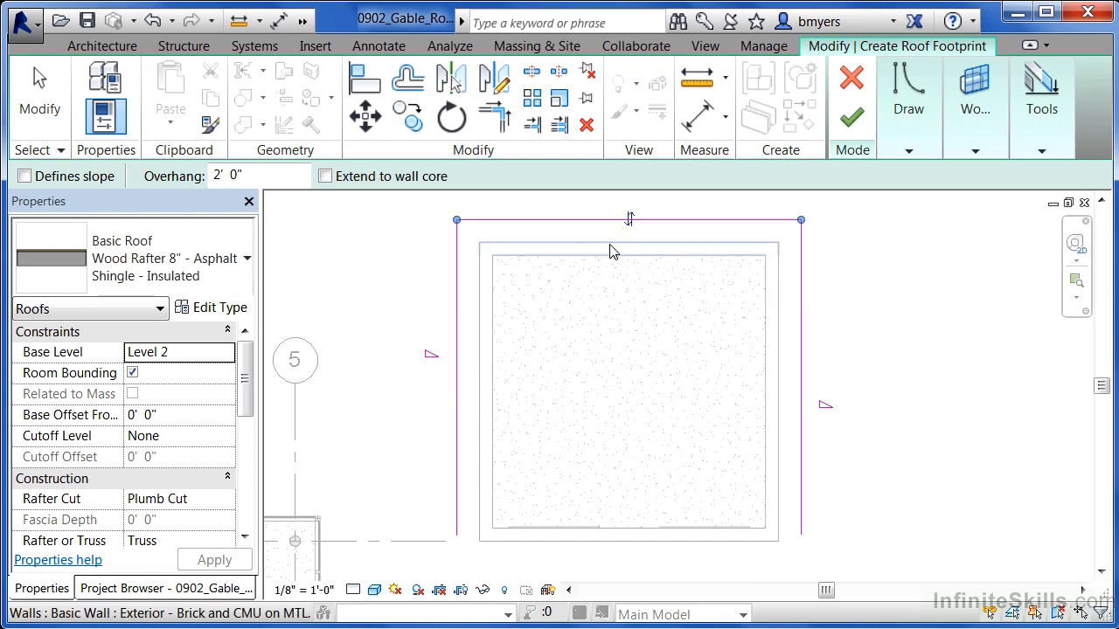
left_click(638, 546)
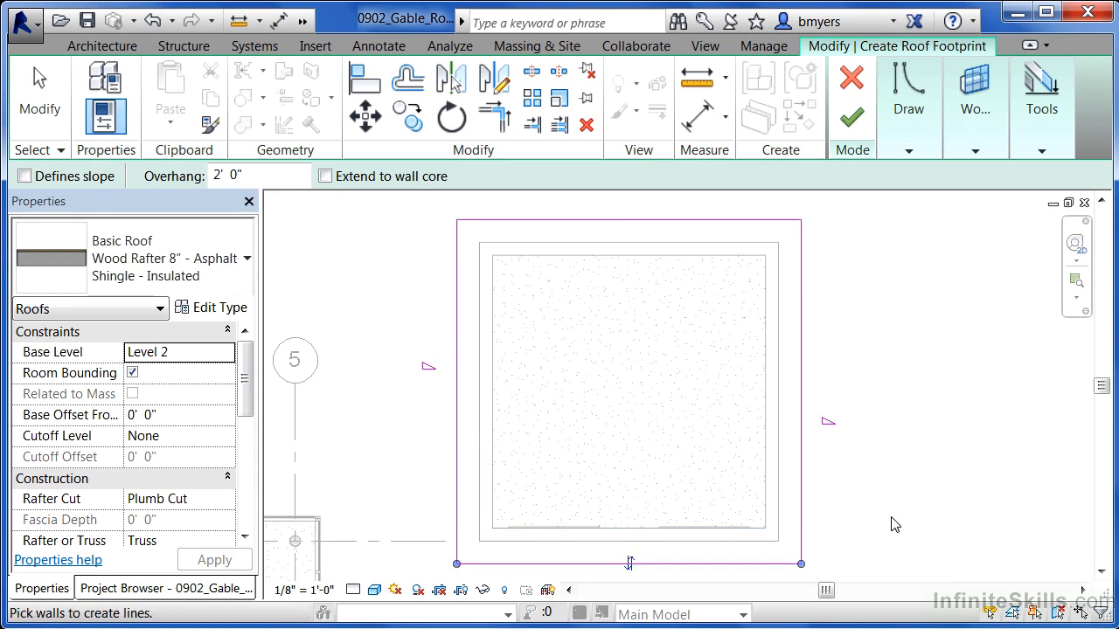
left_click(853, 129)
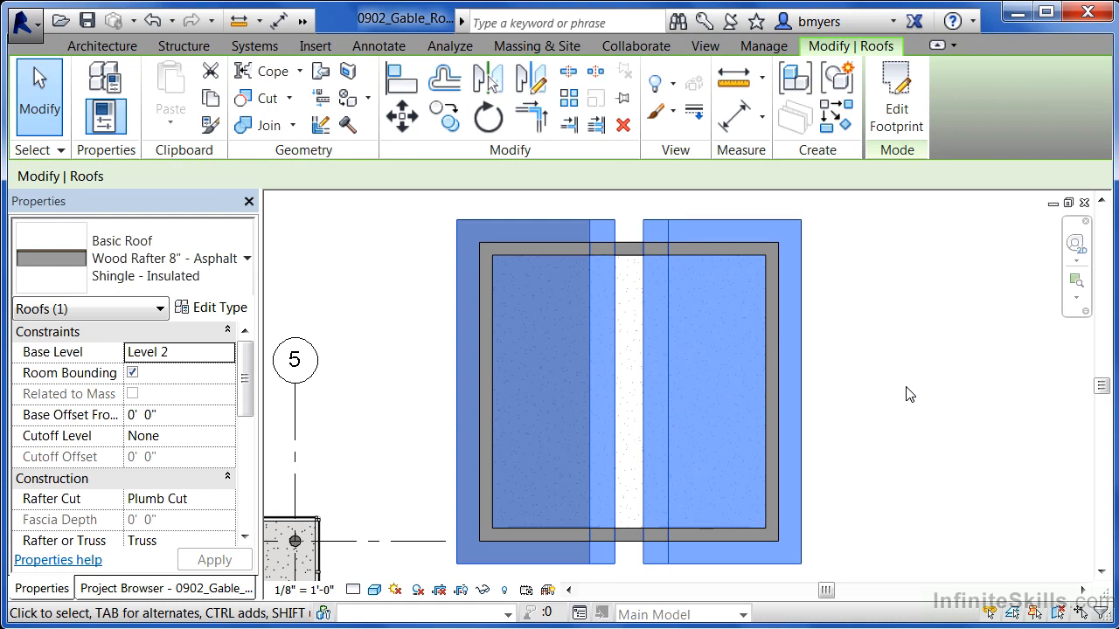
left_click(898, 407)
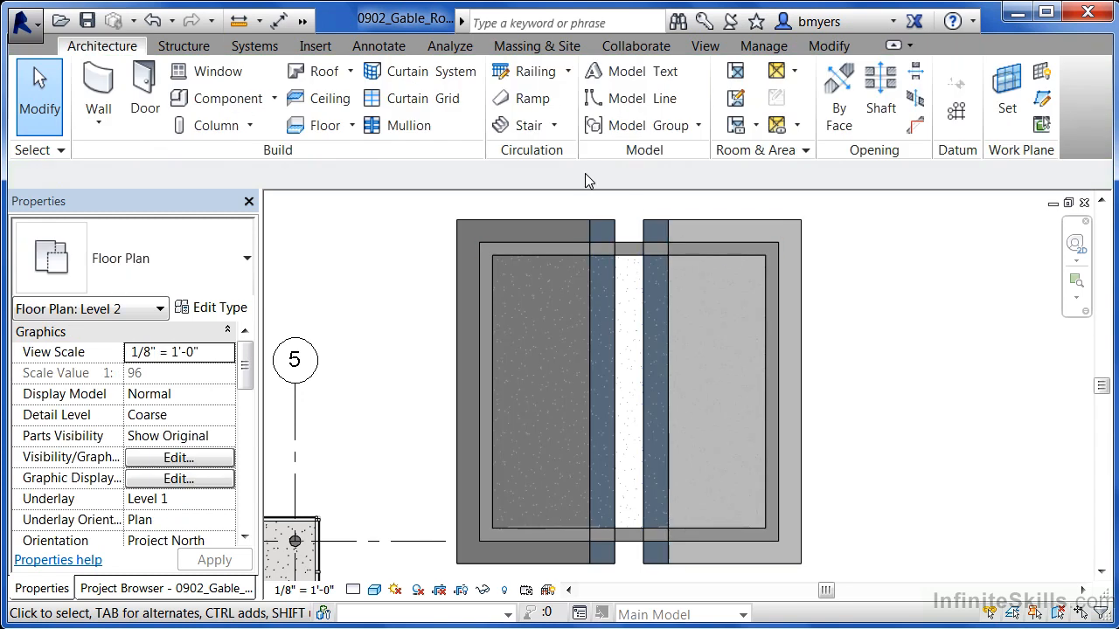
Open the default 3D view and frame the garage with its new gable roof.
left_click(301, 20)
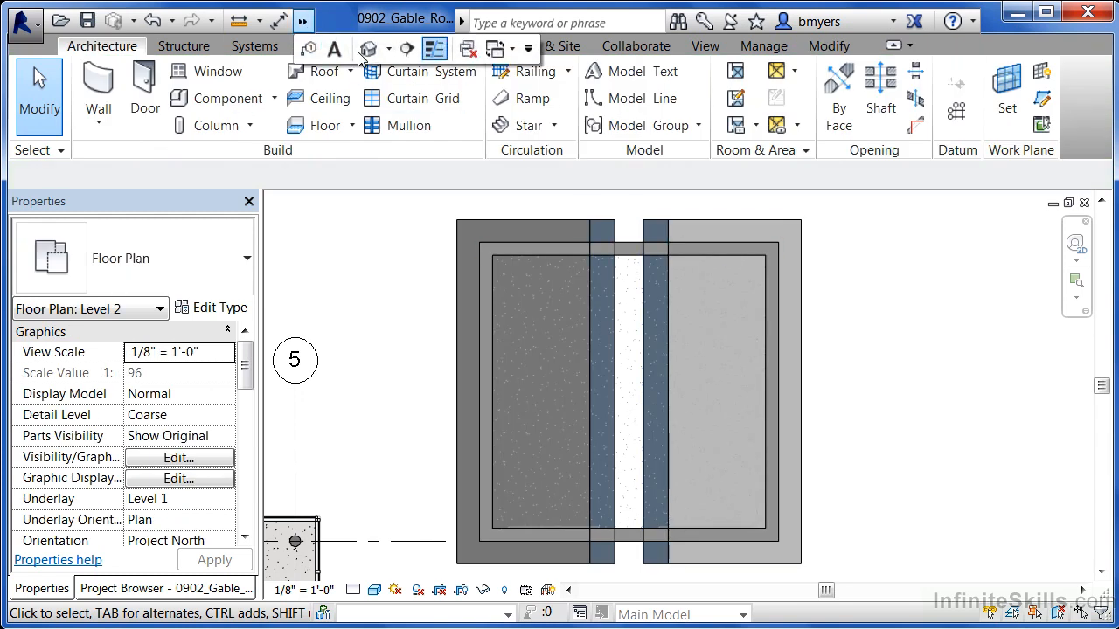
left_click(368, 49)
scroll(929, 537, "up", 3)
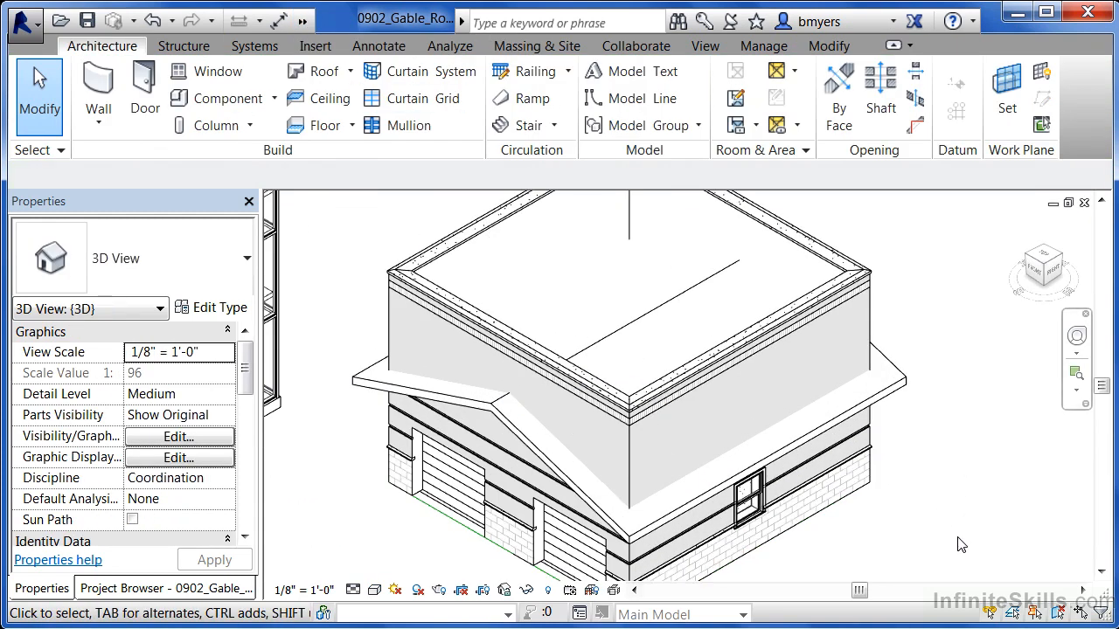
scroll(961, 541, "down", 1)
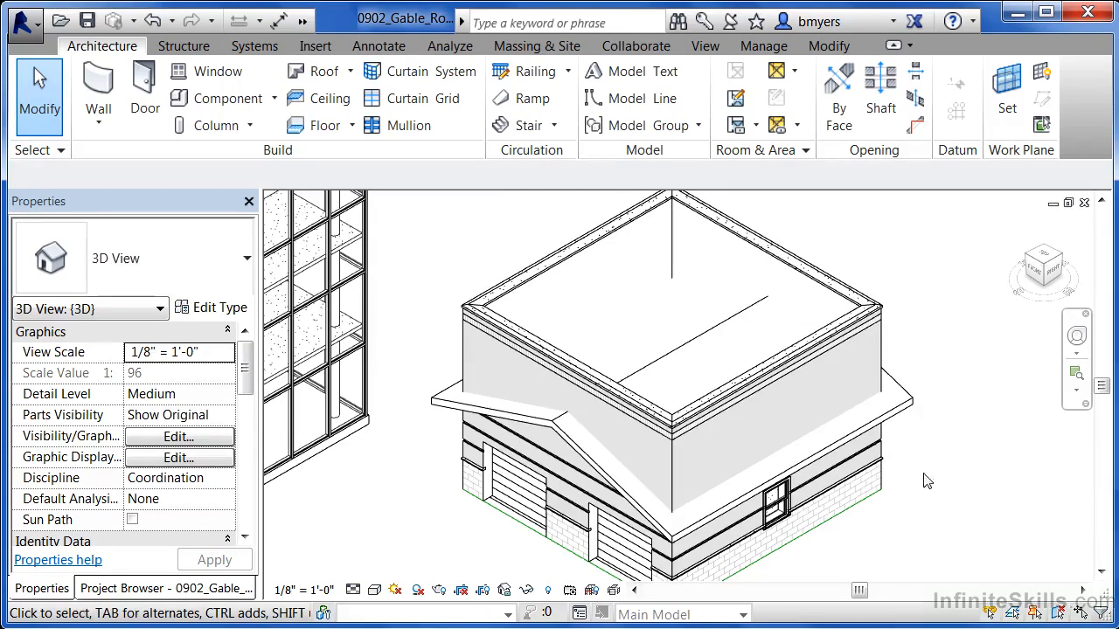
middle_click_drag(929, 481, 935, 493)
scroll(934, 492, "down", 1)
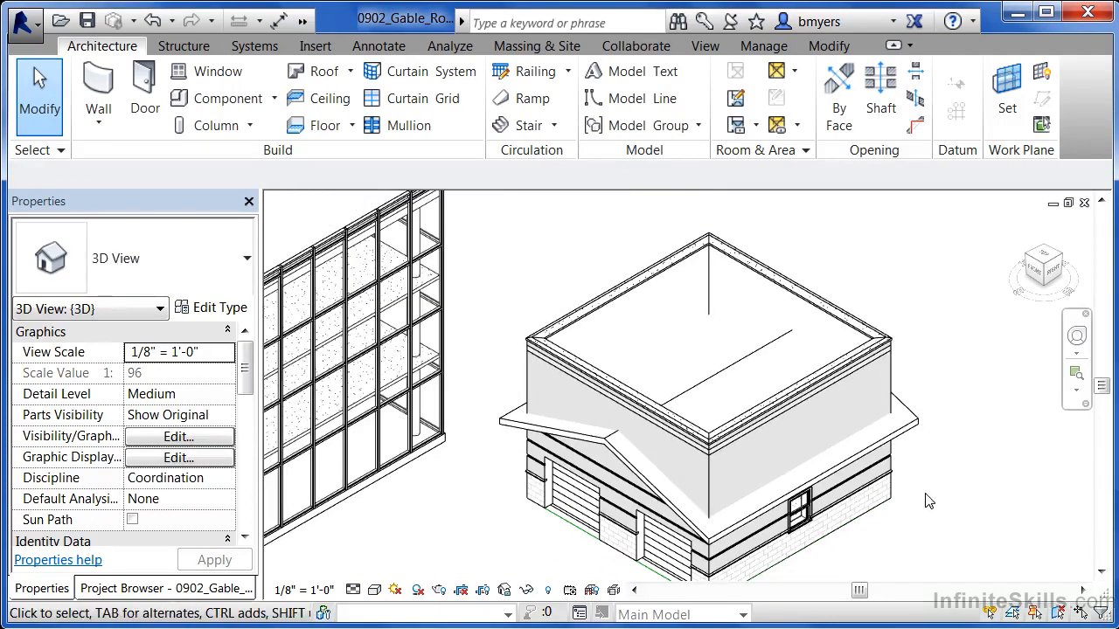
Attach the tops of all four garage walls to the gable roof and dismiss the wall sweep warnings.
left_click(830, 376)
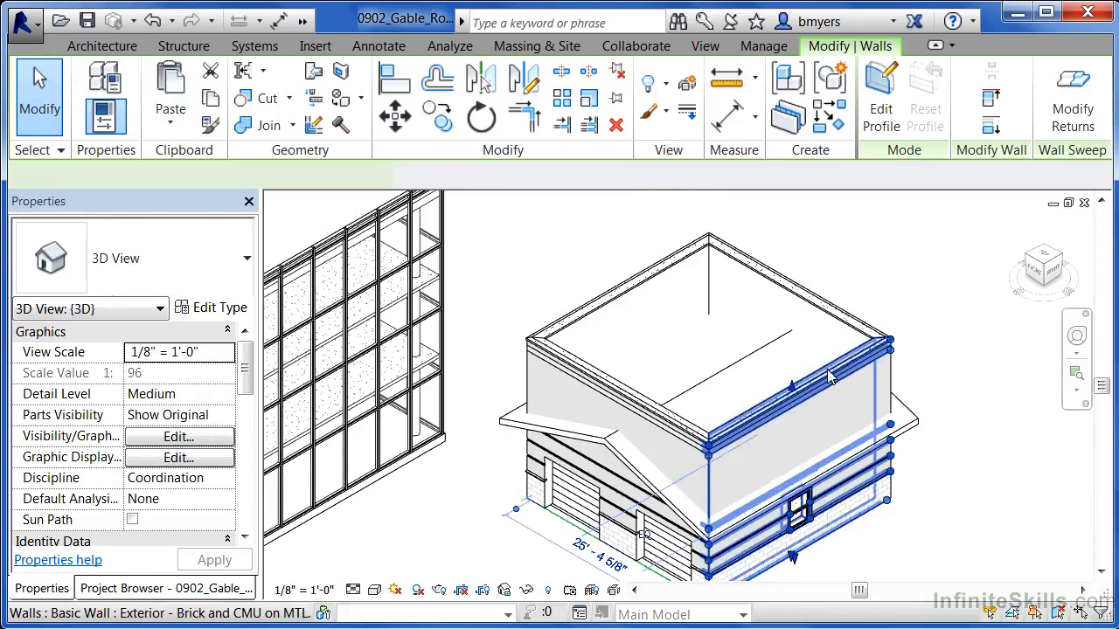
left_click(845, 311, "ctrl")
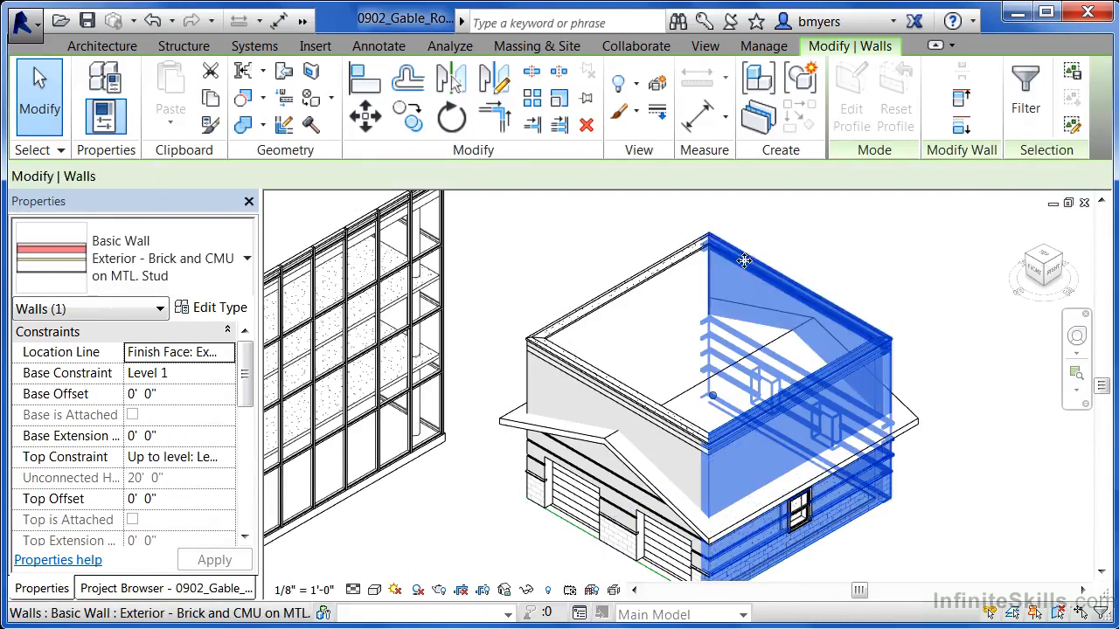
left_click(676, 262, "ctrl")
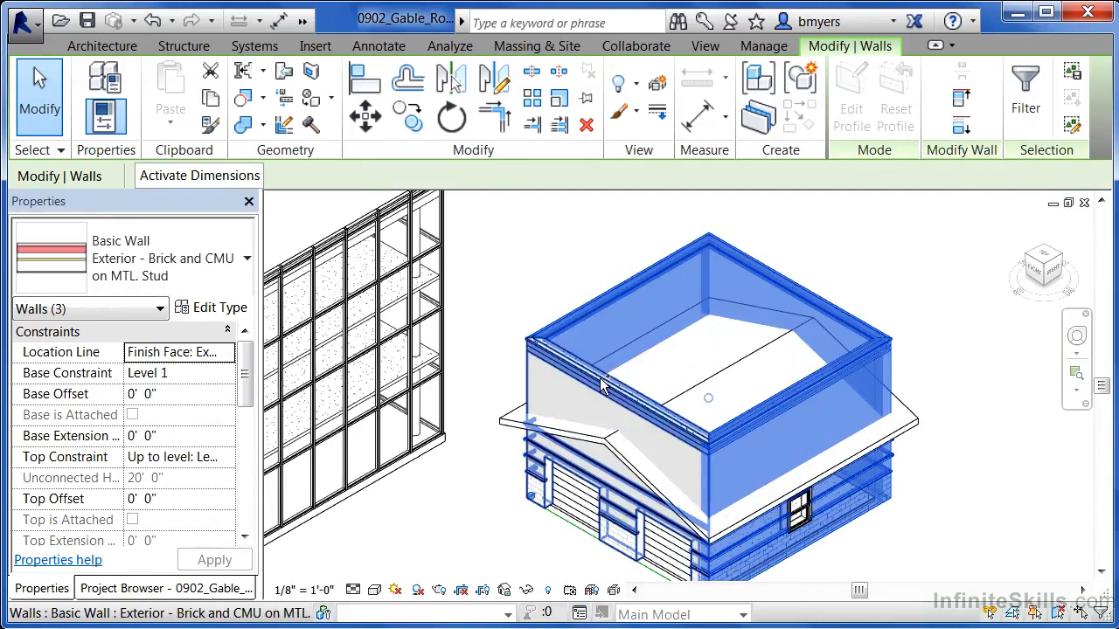
left_click(601, 385, "ctrl")
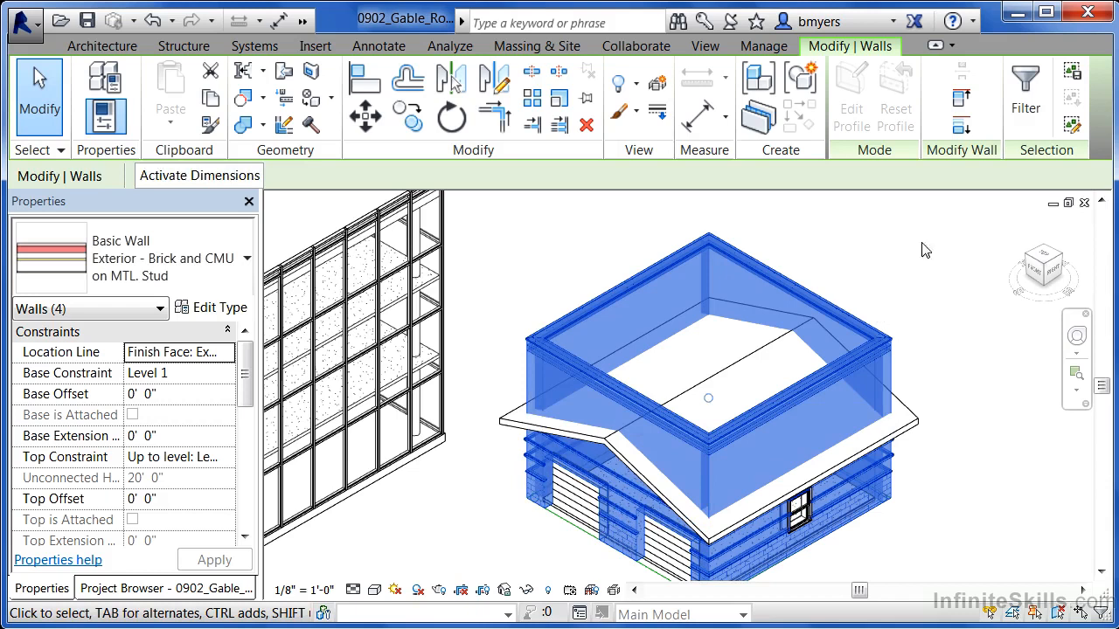
left_click(963, 100)
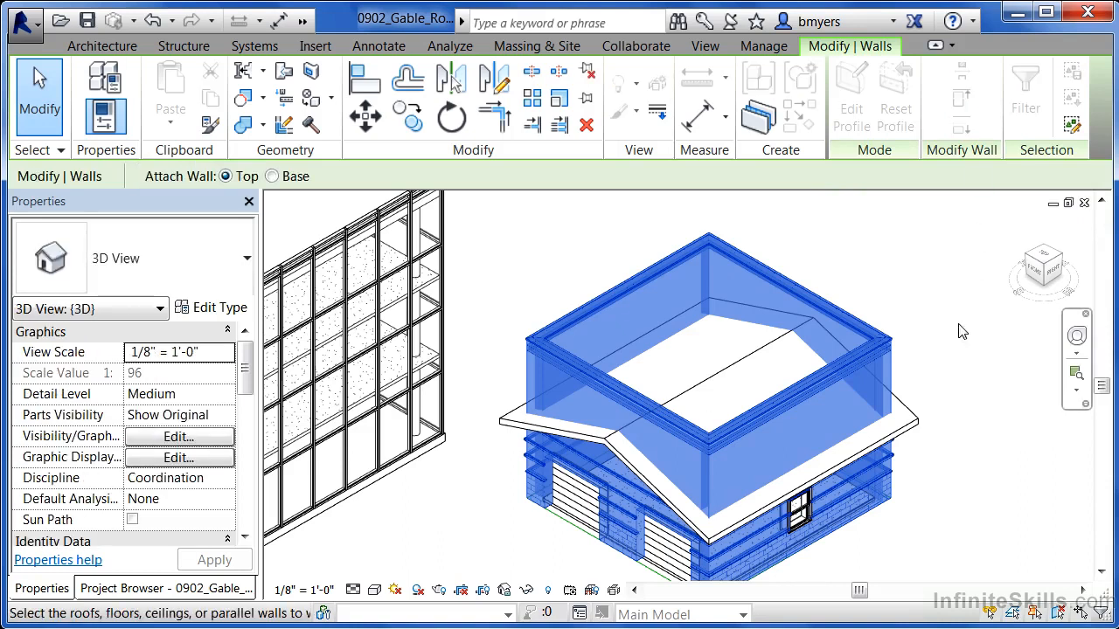
left_click(914, 432)
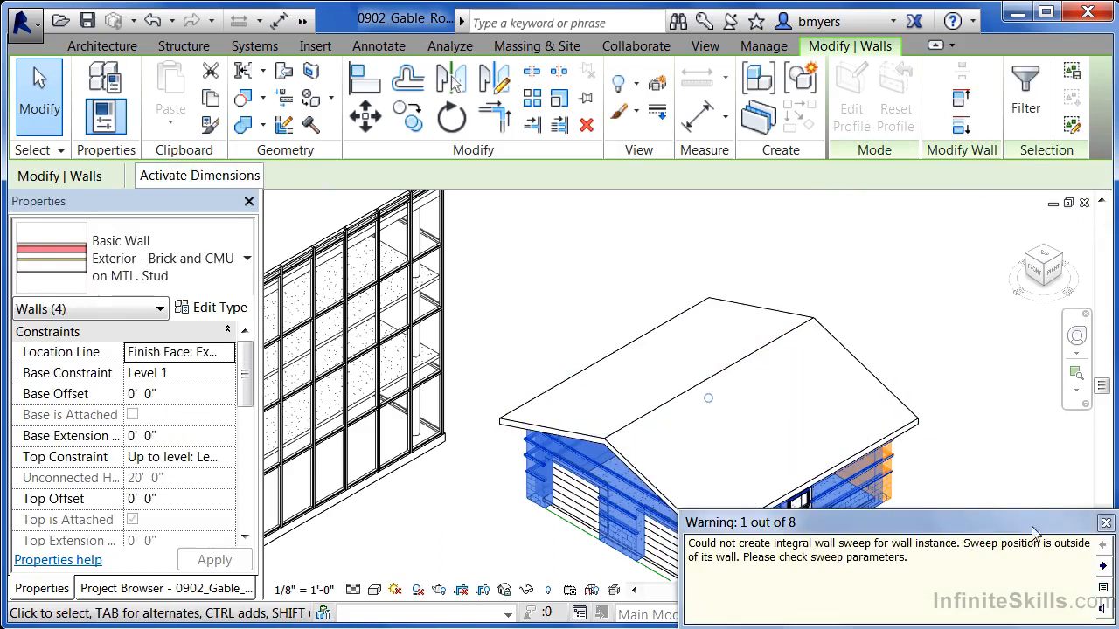
left_click_drag(1008, 531, 993, 499)
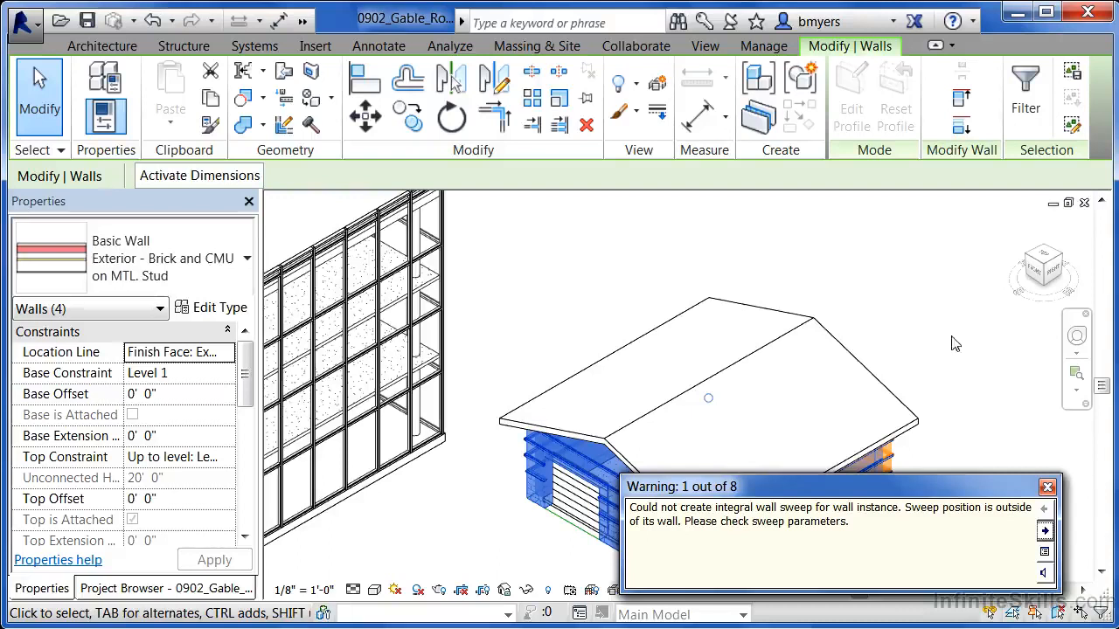
left_click(1048, 488)
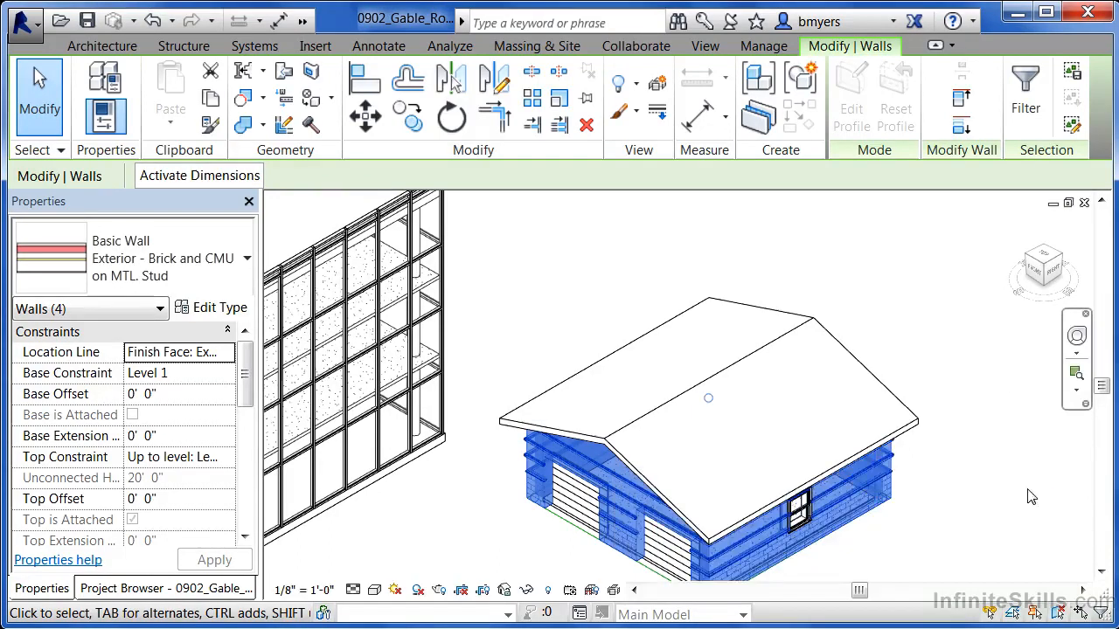
left_click(971, 522)
middle_click_drag(977, 387, 991, 351, "shift")
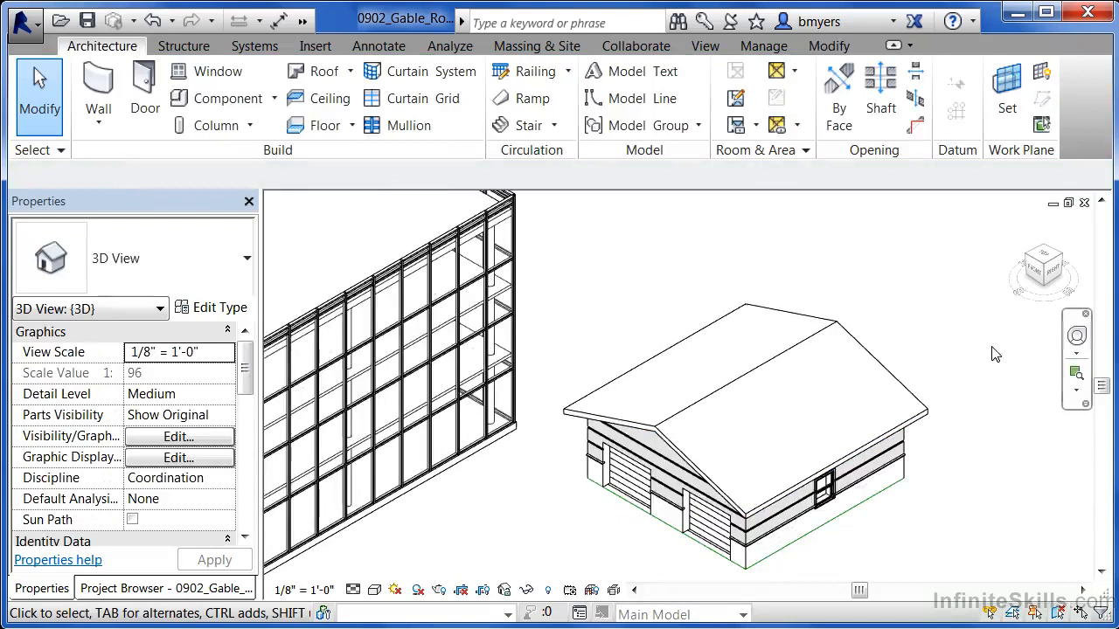
middle_click_drag(857, 546, 881, 470)
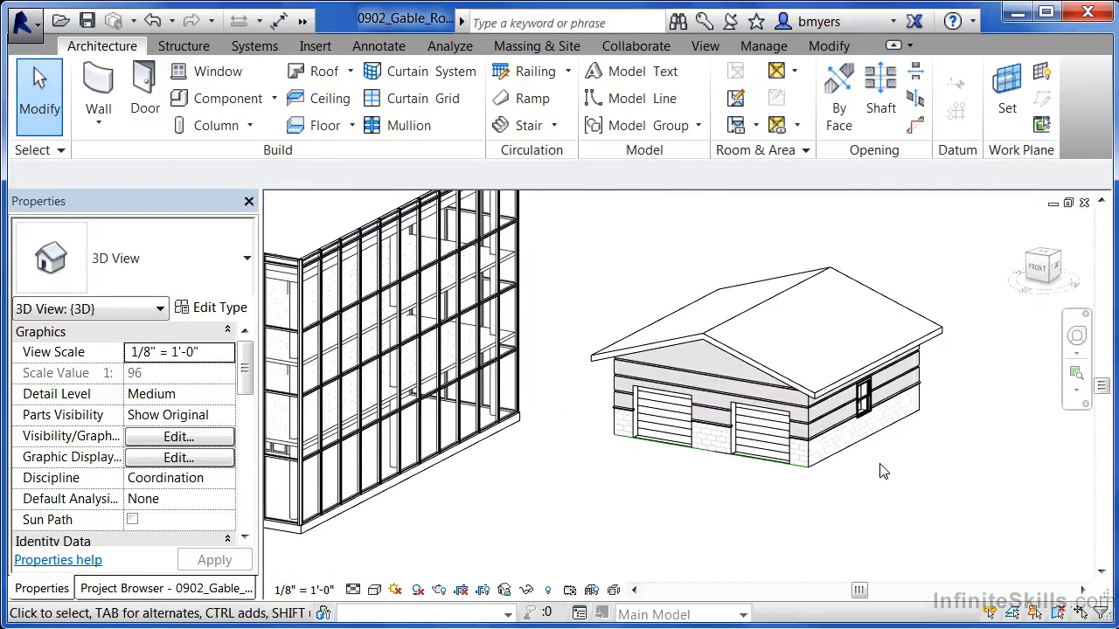